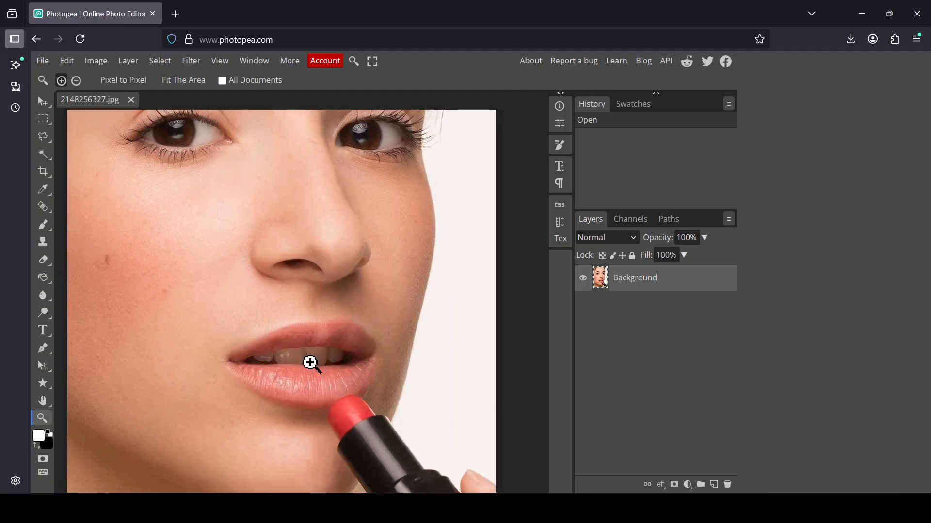
Select the whole mouth with the Polygonal Lasso, following the outer edge of the lips and the lipstick tip.
left_click(308, 350)
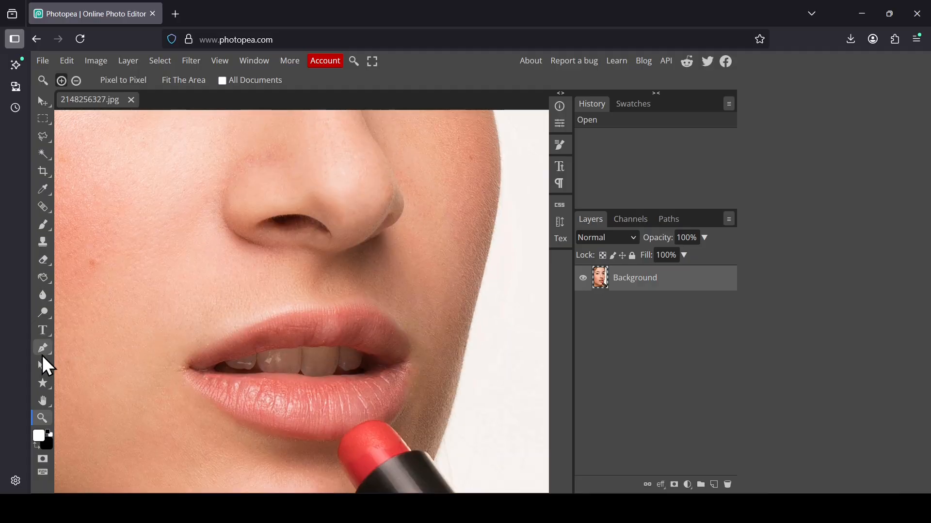
left_click(44, 137)
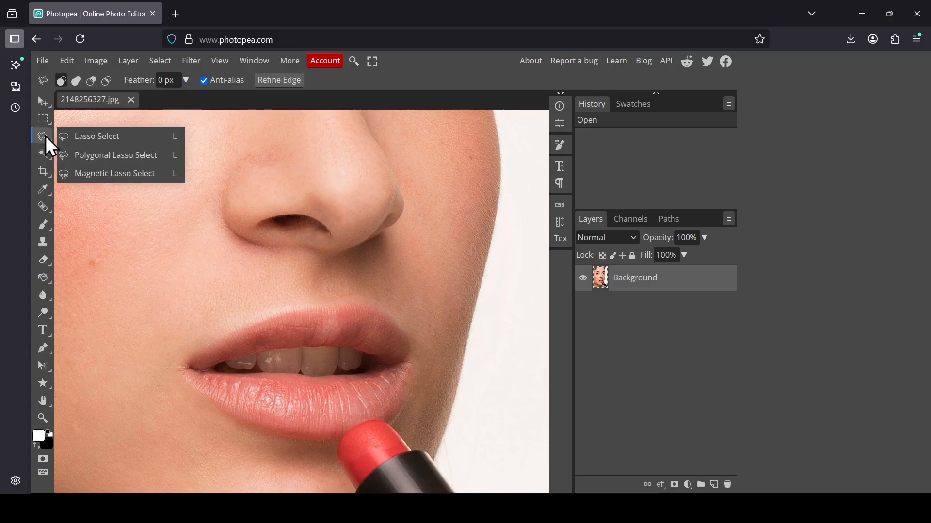
left_click(113, 154)
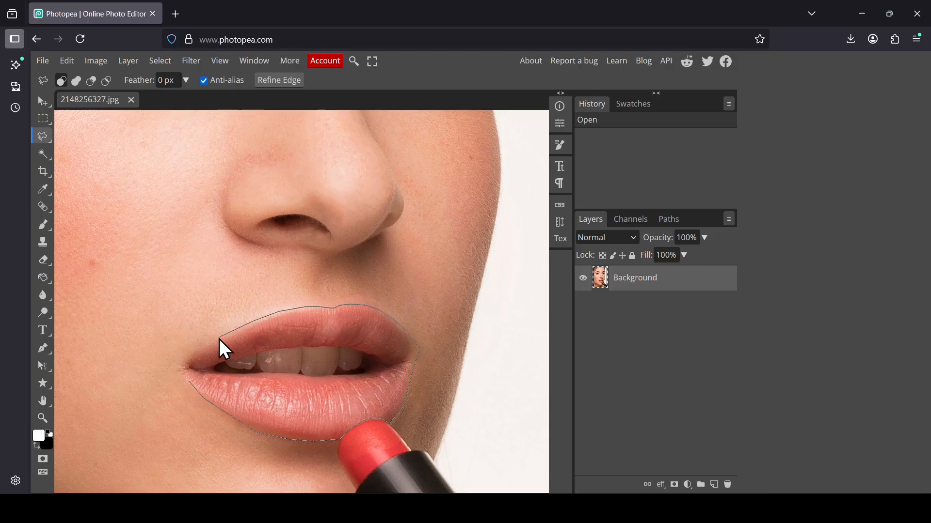
left_click(177, 369)
left_click(191, 383)
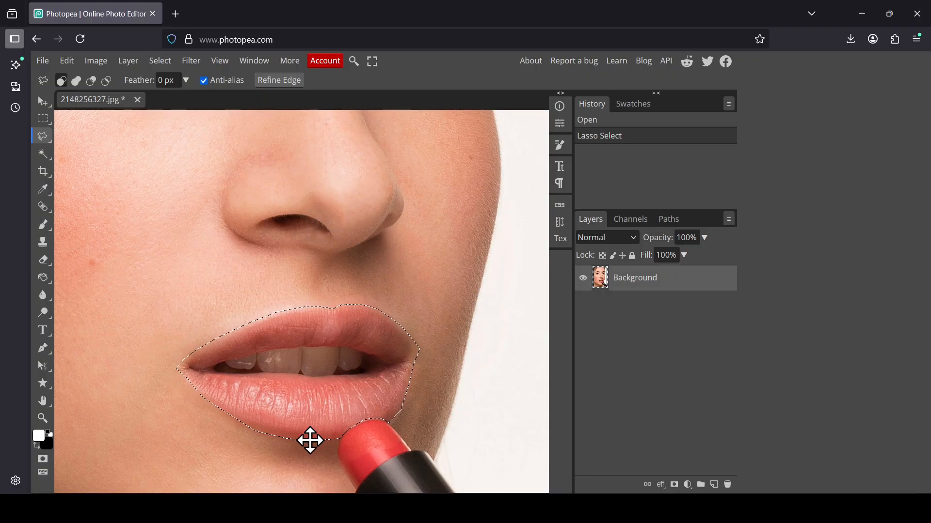
Create a new layer above the background and set the foreground colour to pure red, ff0000.
left_click(714, 485)
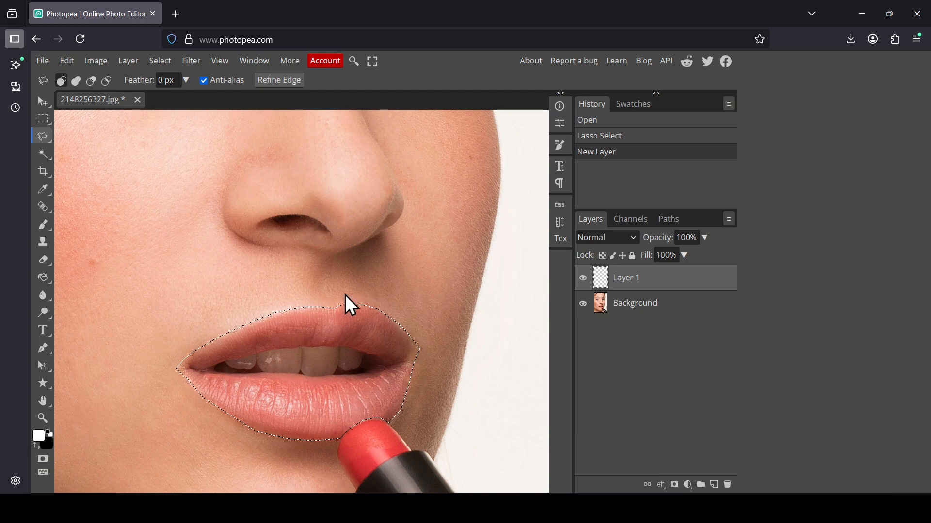
left_click(39, 435)
left_click(274, 212)
left_click_drag(275, 212, 286, 141)
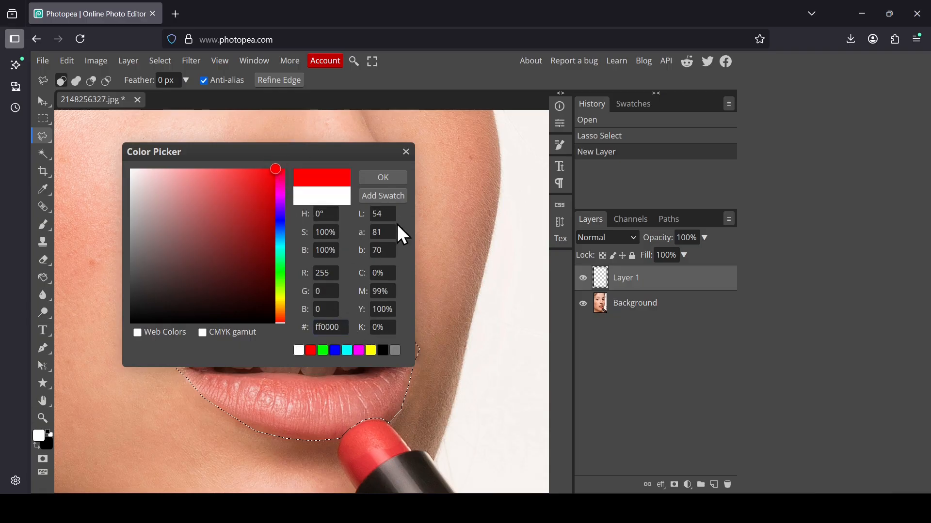
left_click(391, 182)
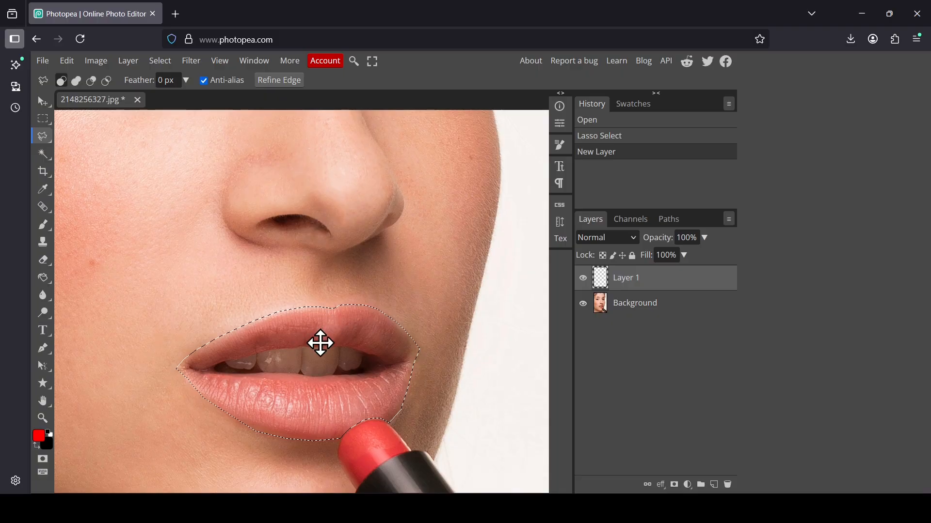
Fill the lip selection on Layer 1 with the foreground colour in Normal mode at 100% opacity, and deselect it.
right_click(320, 343)
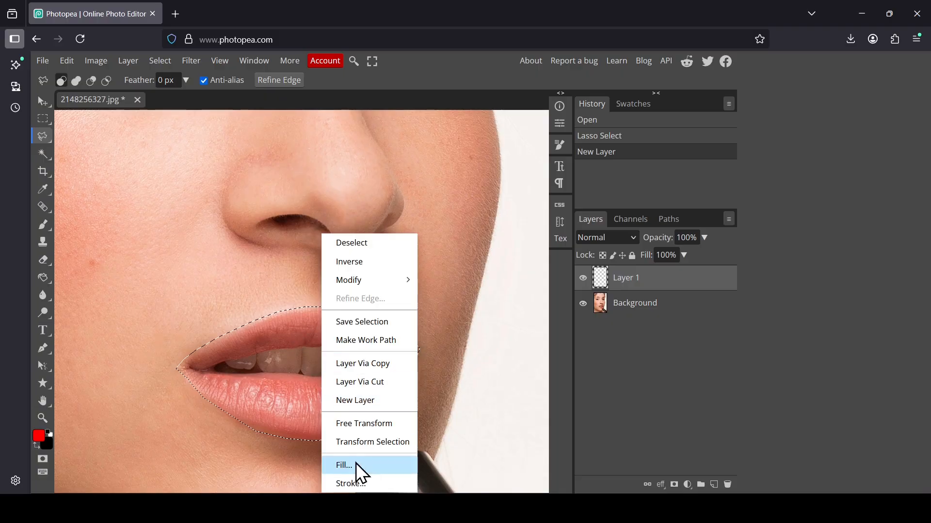
left_click(368, 468)
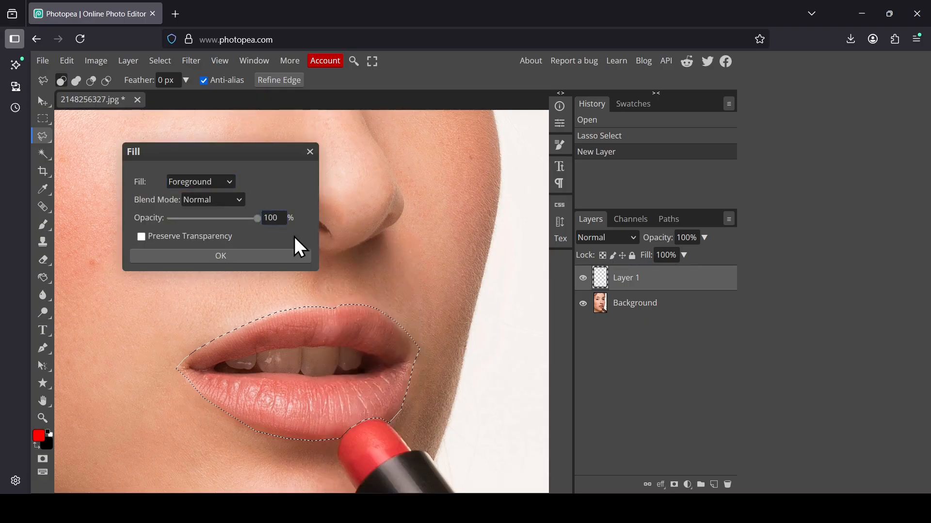
left_click(251, 257)
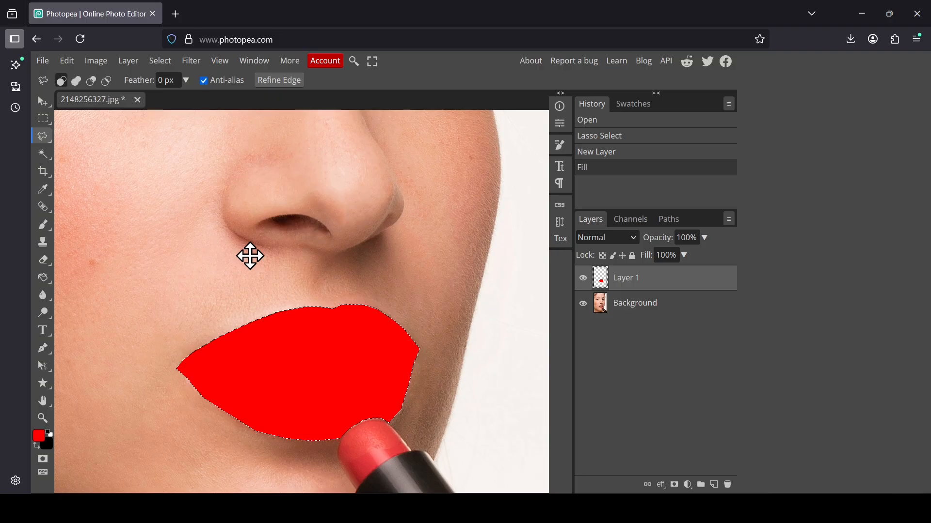
left_click(162, 60)
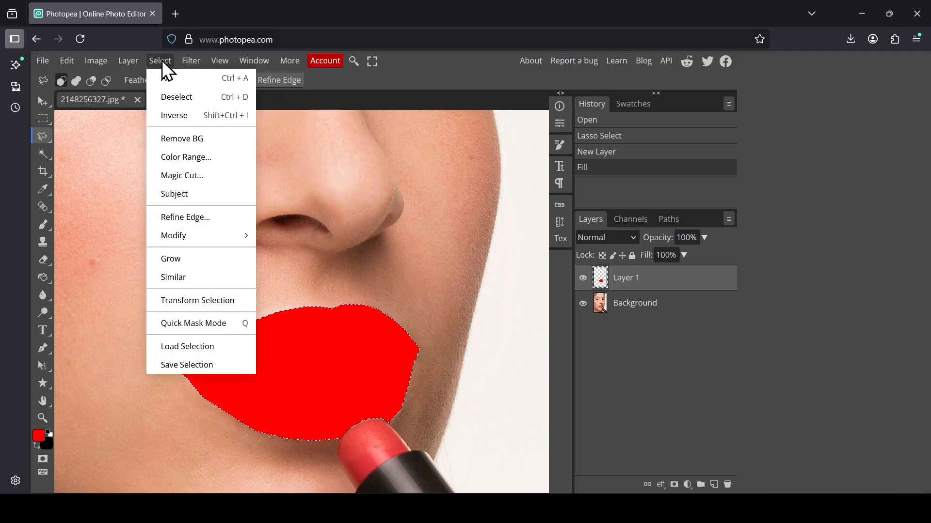
left_click(173, 96)
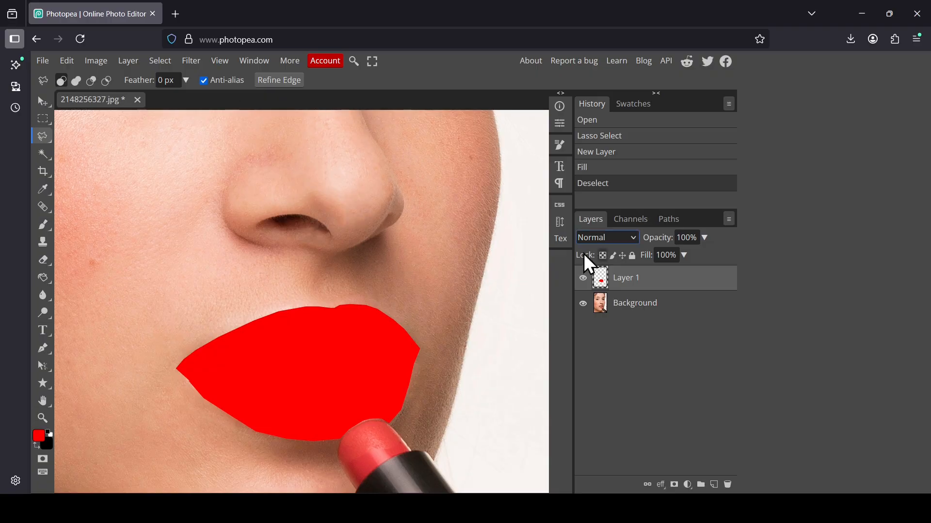
Set the blend mode of the red lip layer to Multiply.
left_click(582, 278)
left_click(583, 278)
left_click(619, 242)
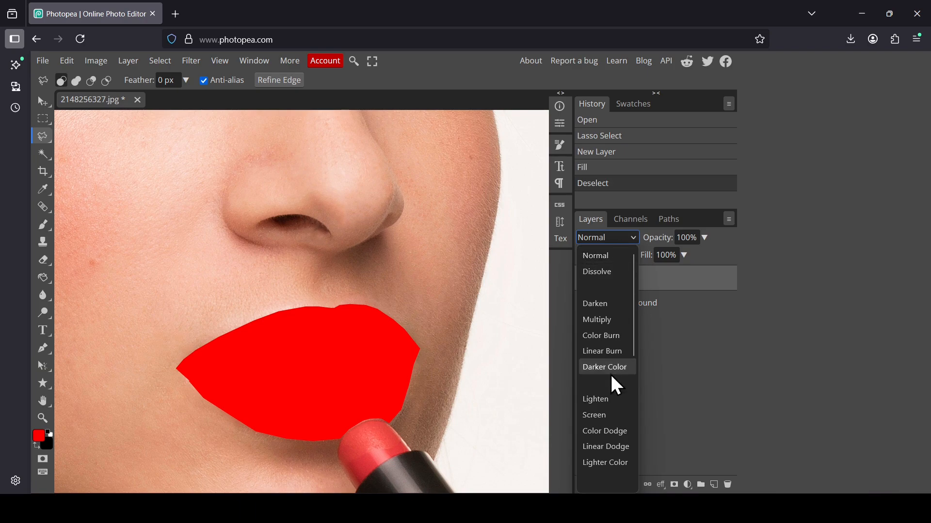
left_click(610, 334)
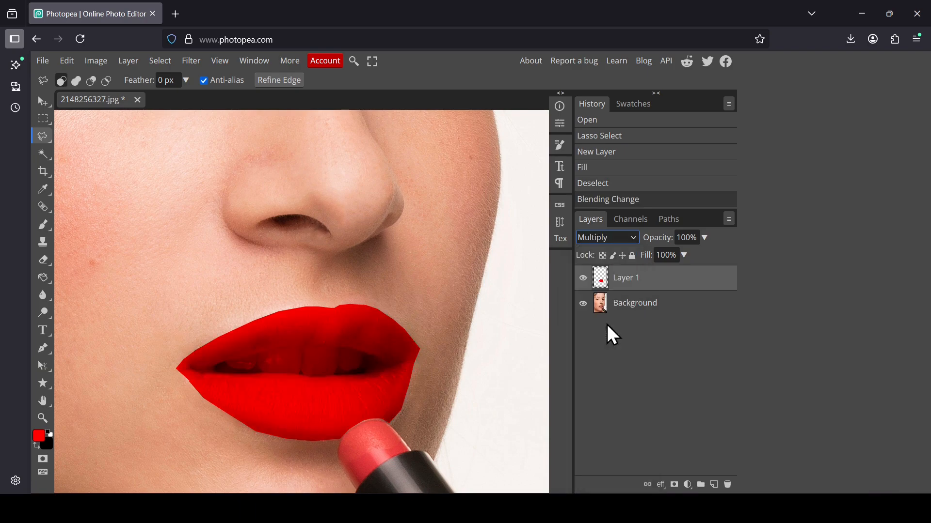
Brush red along the lower lip where it meets the lipstick tip, and erase the excess colour on the lipstick.
left_click(42, 418)
left_click(377, 434)
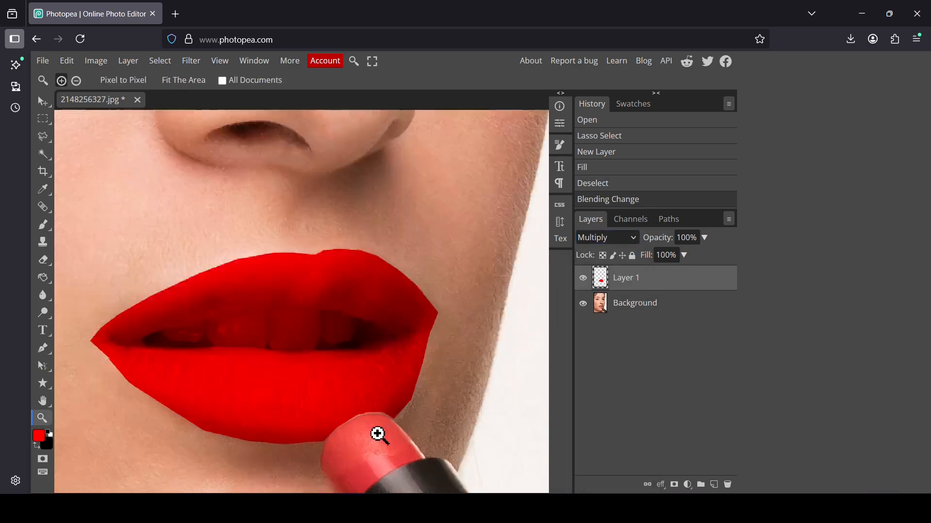
left_click(377, 435)
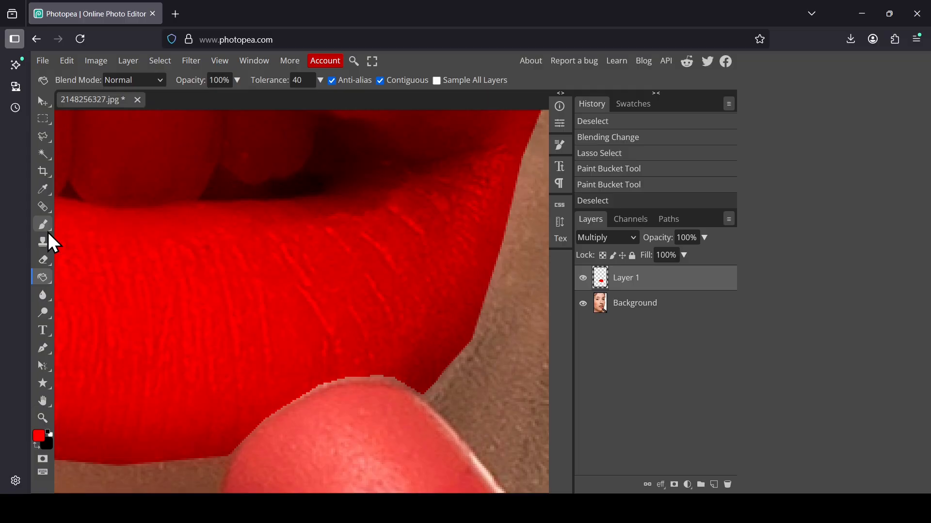
left_click(48, 231)
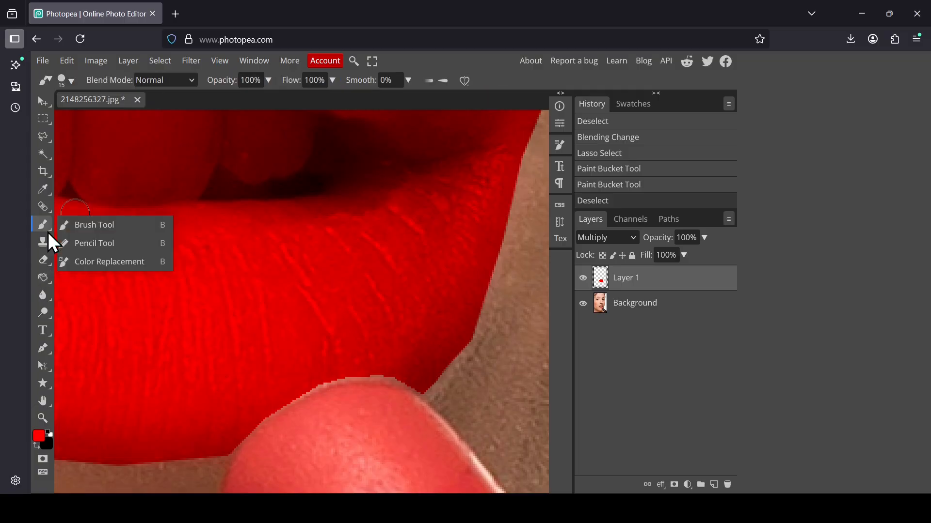
left_click(81, 223)
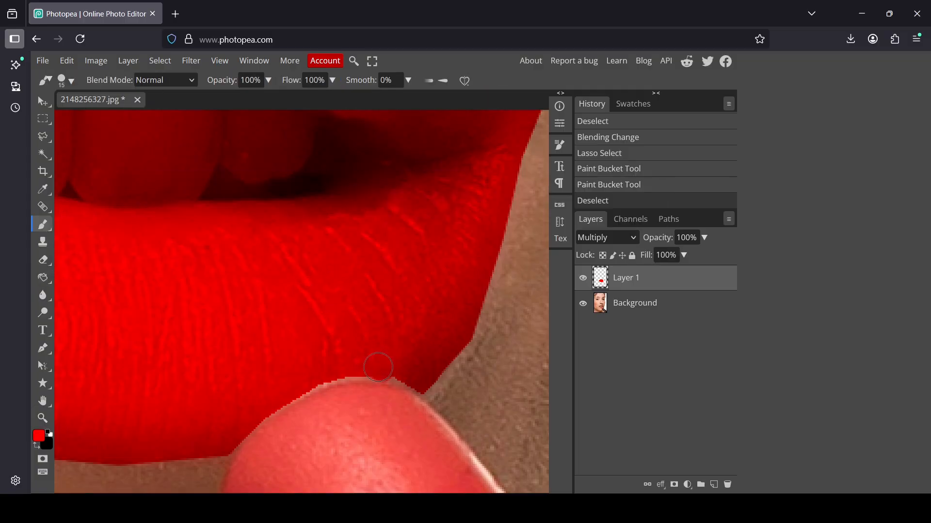
mouse_move(378, 369)
left_mouse_down()
mouse_move(331, 369)
mouse_move(256, 407)
mouse_move(396, 369)
mouse_move(354, 371)
left_mouse_up()
mouse_move(376, 371)
left_mouse_down()
mouse_move(487, 351)
mouse_move(402, 371)
mouse_move(466, 322)
mouse_move(411, 373)
left_mouse_up()
left_click_drag(259, 409, 227, 437)
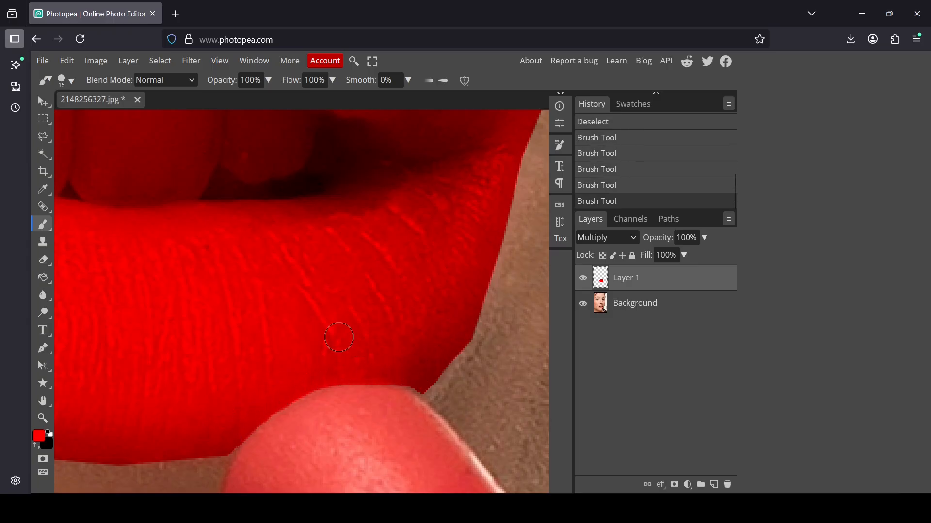
left_click_drag(309, 384, 294, 394)
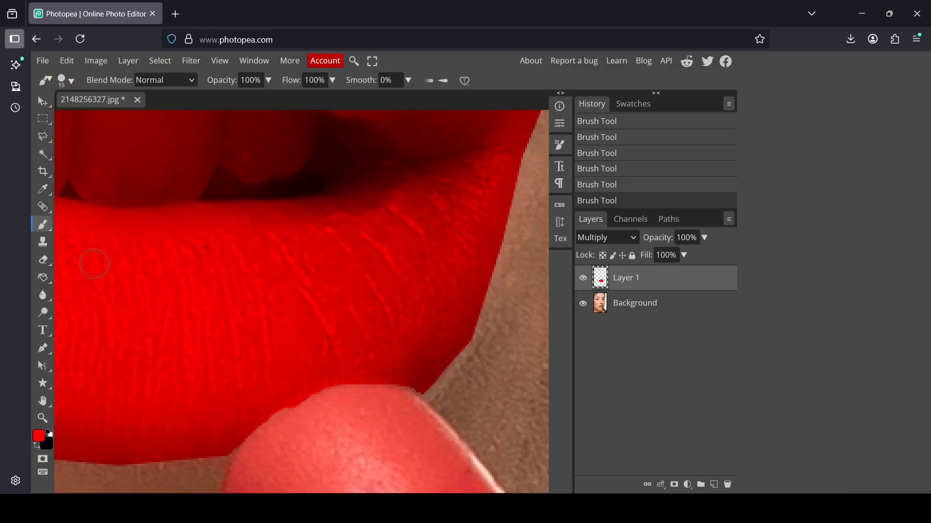
left_click(49, 261)
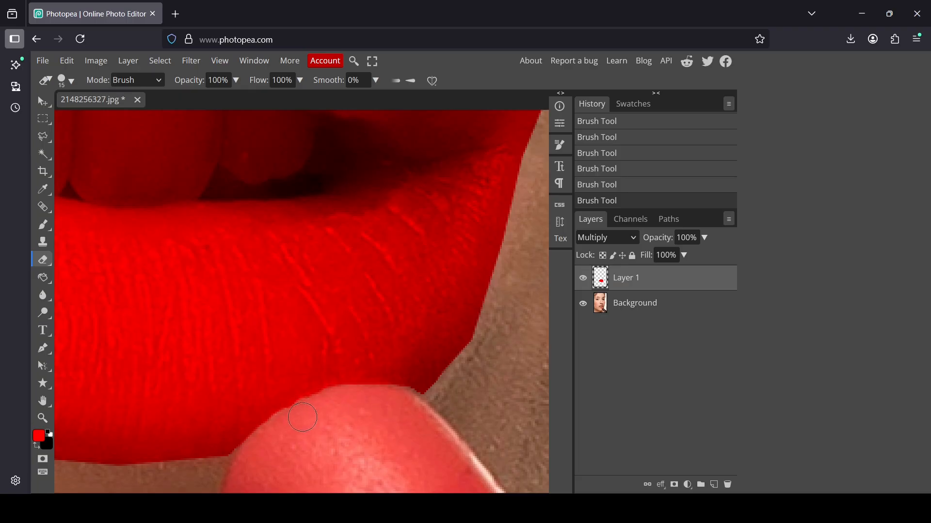
left_click_drag(317, 409, 386, 400)
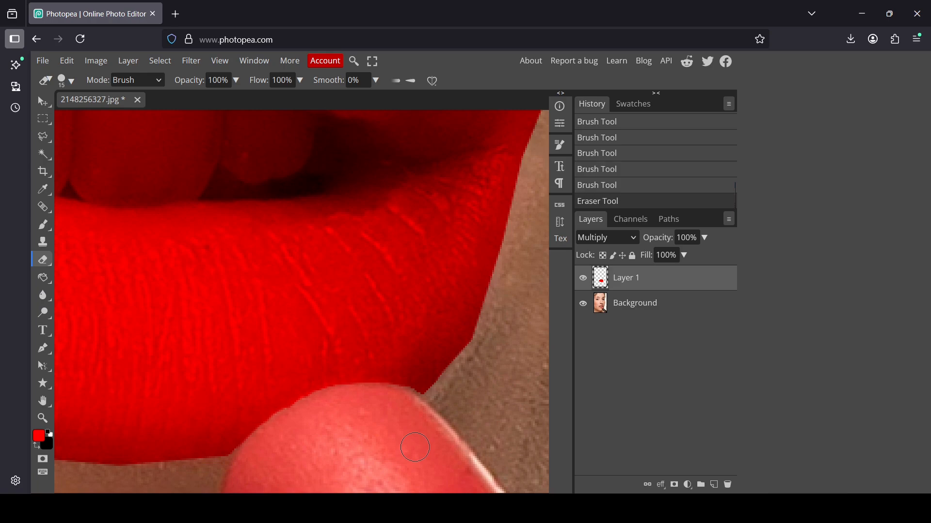
Examine the red lips on the whole portrait and up close, comparing them with Layer 1 hidden and shown.
left_click(42, 420)
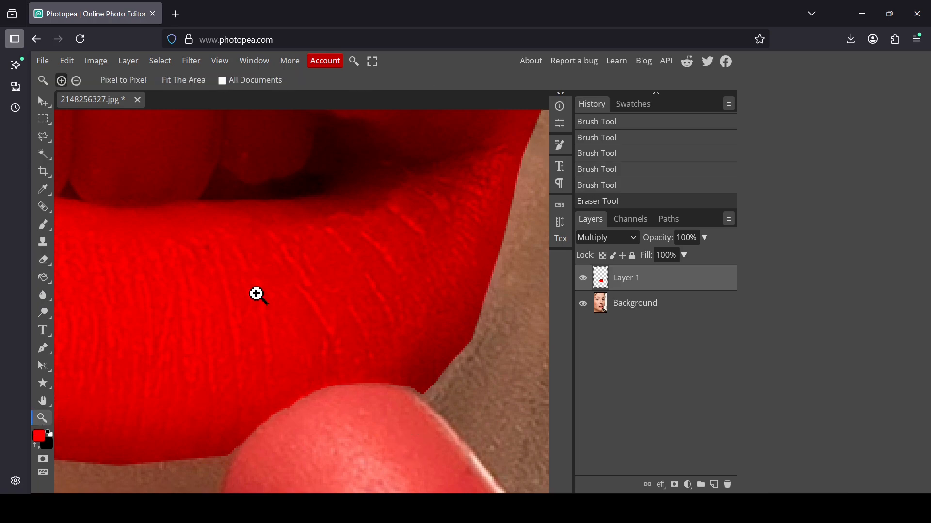
right_click(256, 293)
left_click(308, 349)
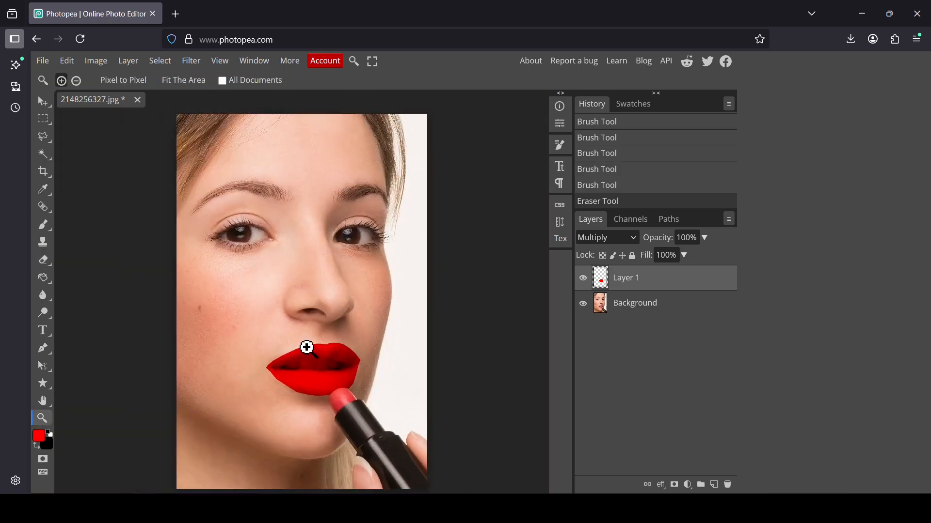
left_click(315, 370)
left_click(330, 328)
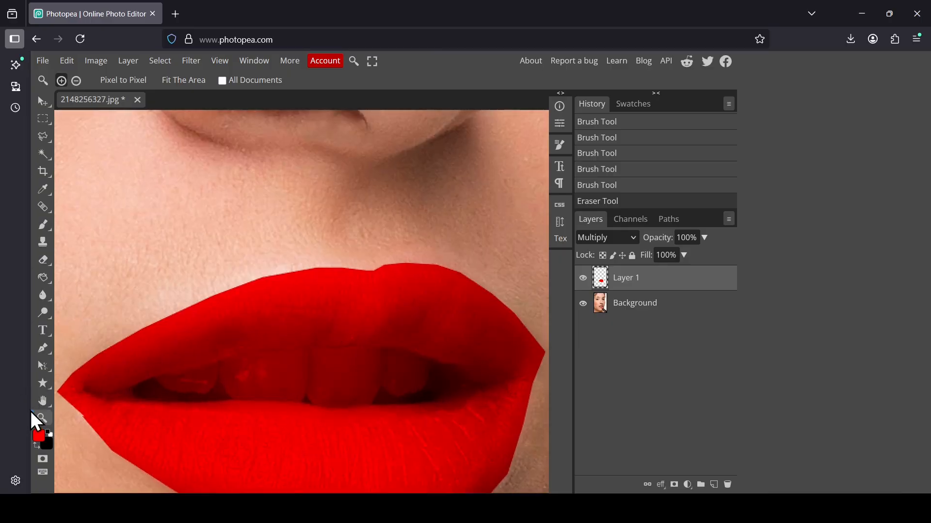
left_click(42, 401)
left_click_drag(357, 402, 350, 271)
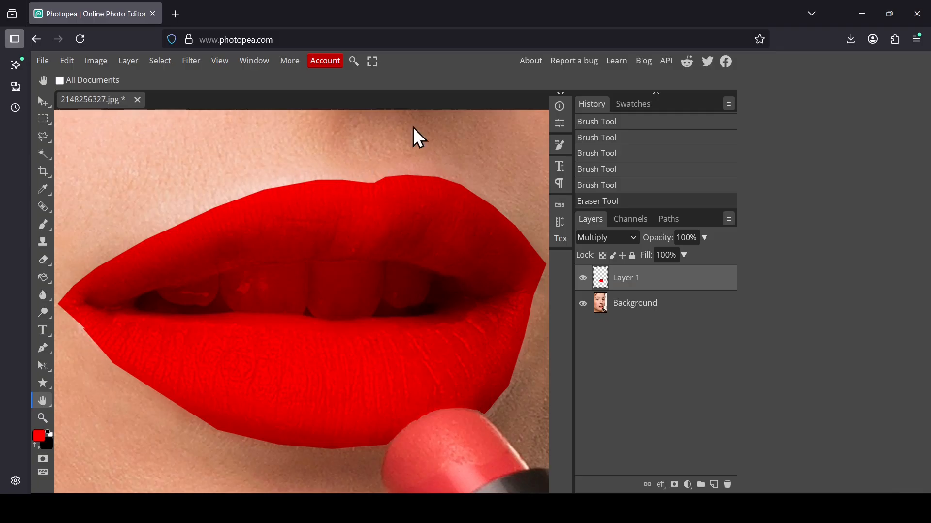
left_click(583, 278)
left_click(583, 277)
Soften the edges of the red lip layer with a Gaussian Blur of just under 4 px radius.
left_click(184, 61)
mouse_move(220, 218)
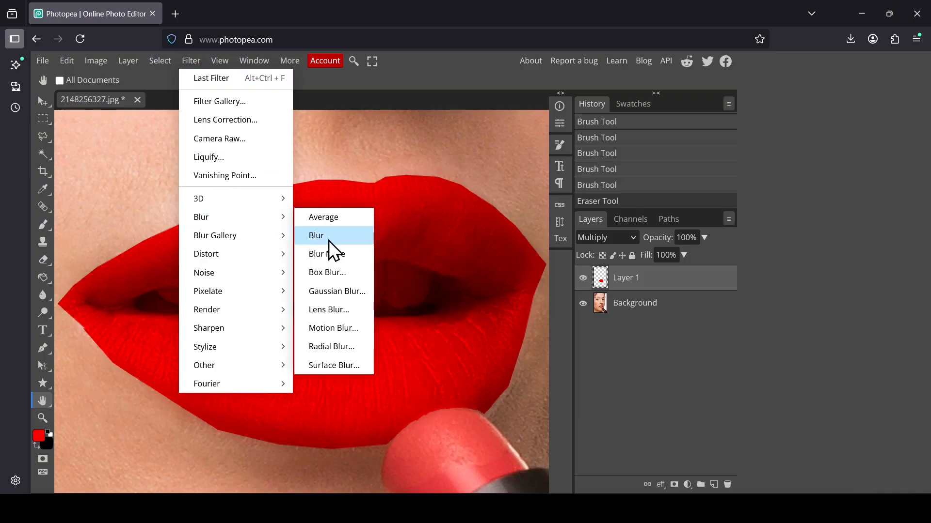
left_click(339, 292)
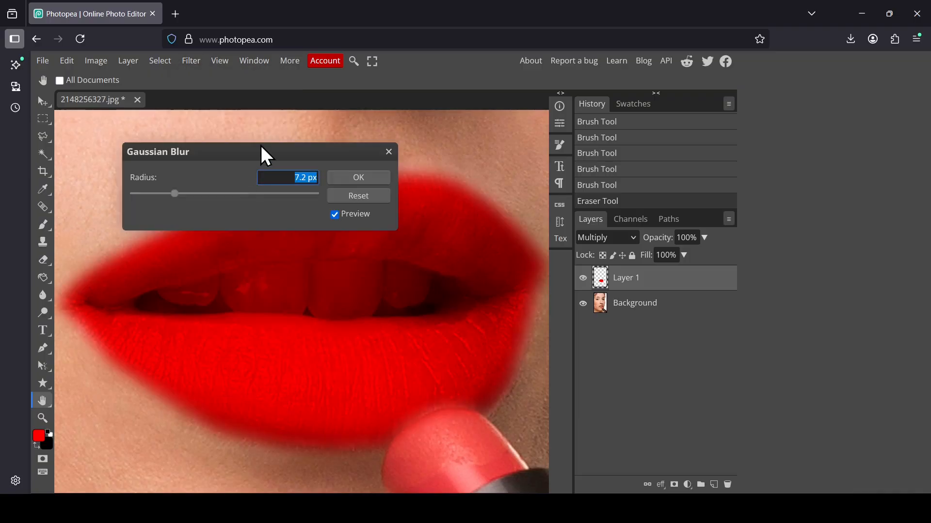
left_click_drag(262, 152, 240, 71)
left_click_drag(155, 112, 147, 114)
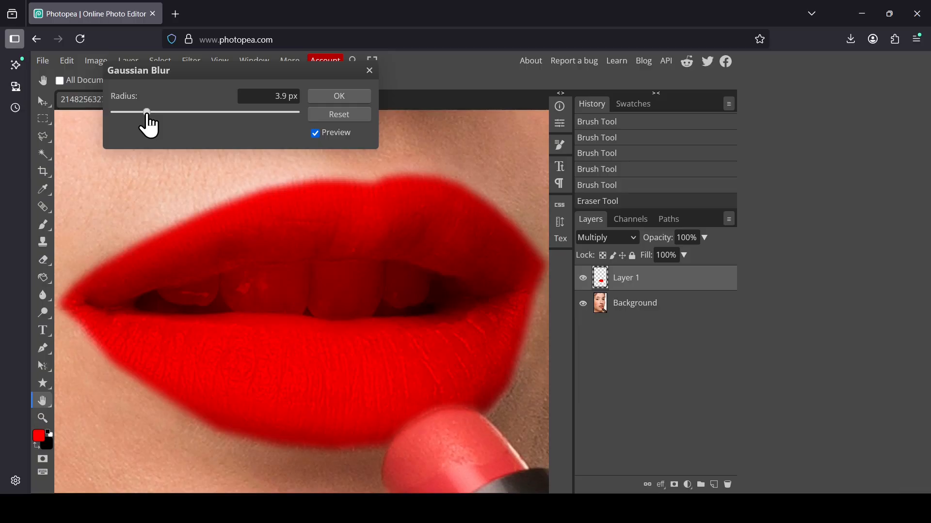
left_click_drag(148, 115, 145, 114)
left_click(333, 100)
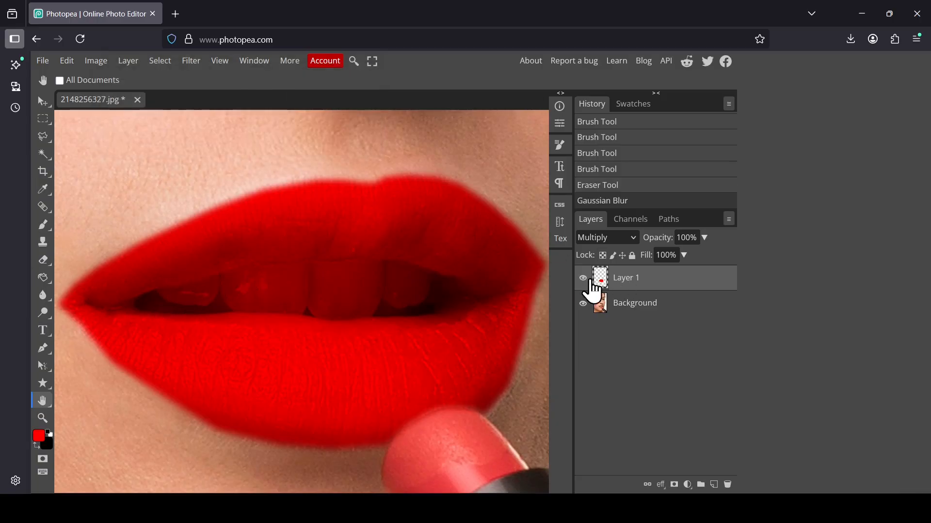
Hide Layer 1, select the teeth and mouth opening with the Polygonal Lasso, and show the layer again.
left_click(582, 278)
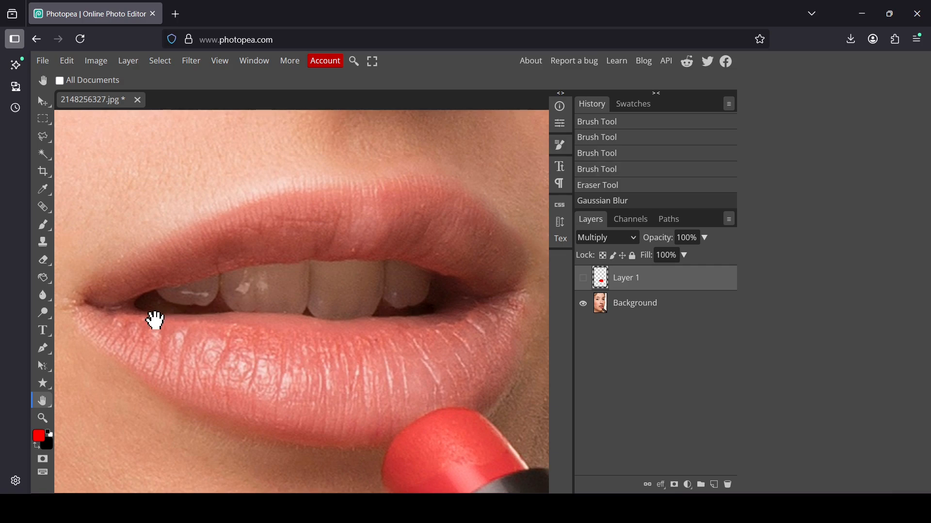
right_click(41, 136)
left_click(94, 161)
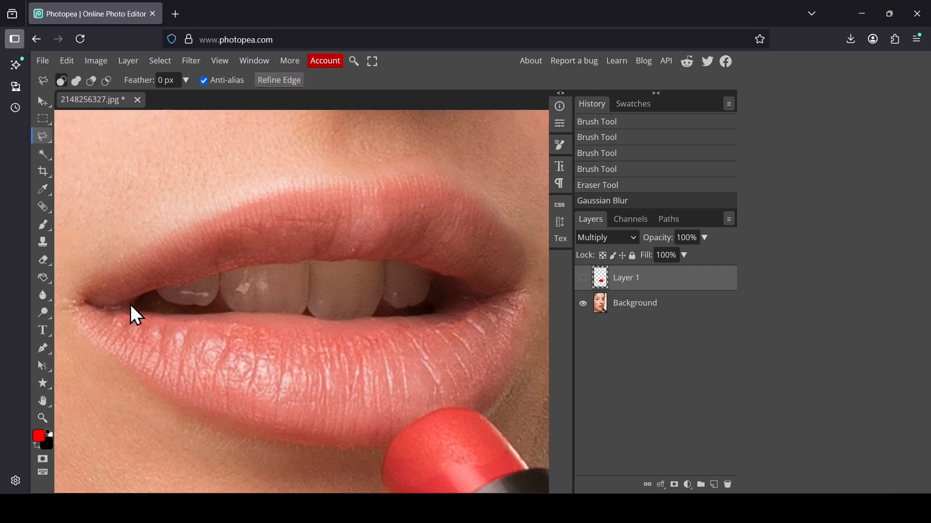
left_click(174, 314)
left_click(377, 262)
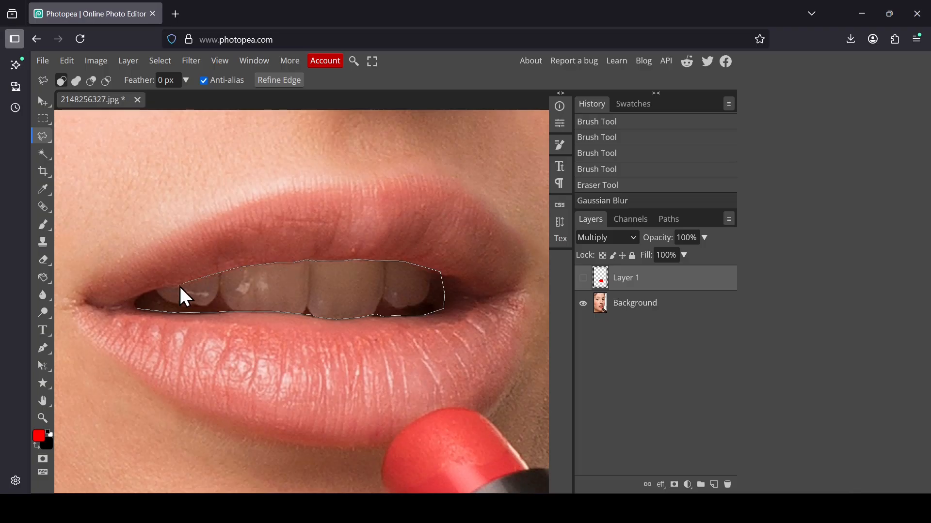
left_click(139, 308)
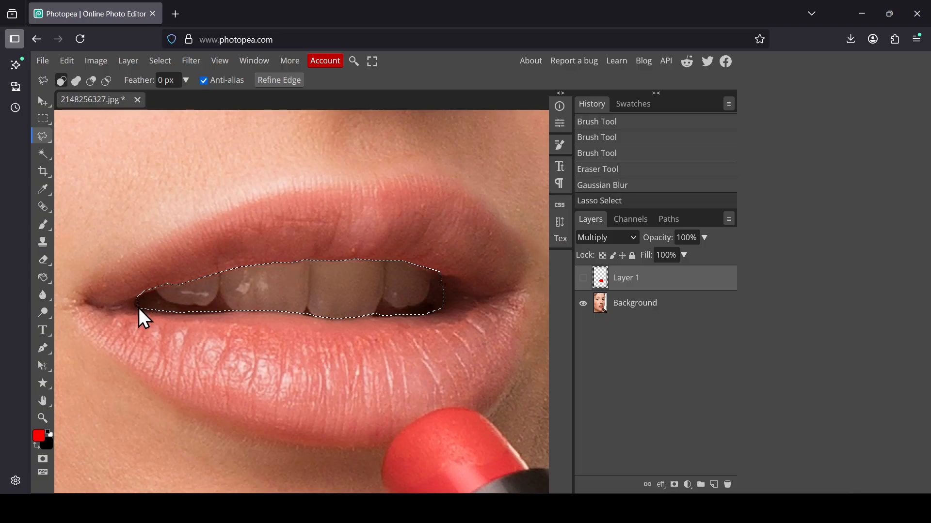
left_click(583, 278)
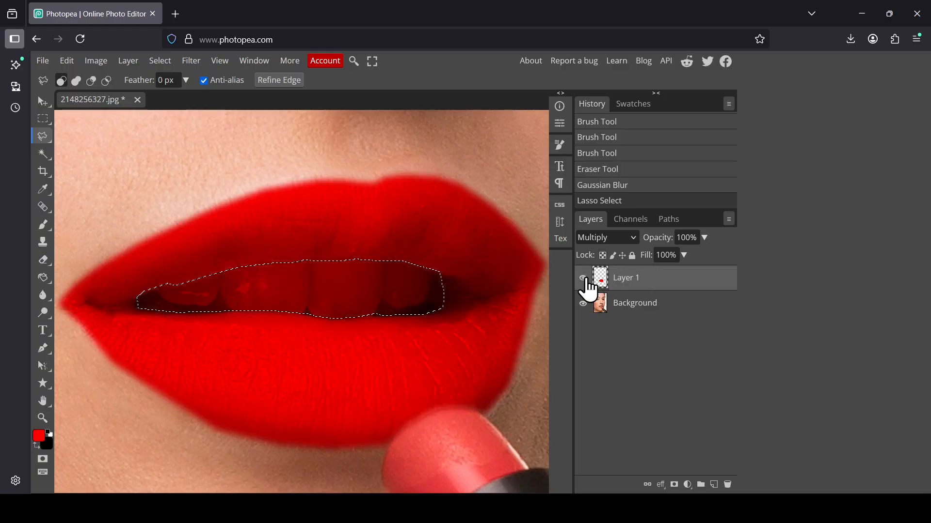
Clear the red colour inside the teeth selection on Layer 1 and deselect.
key("Delete")
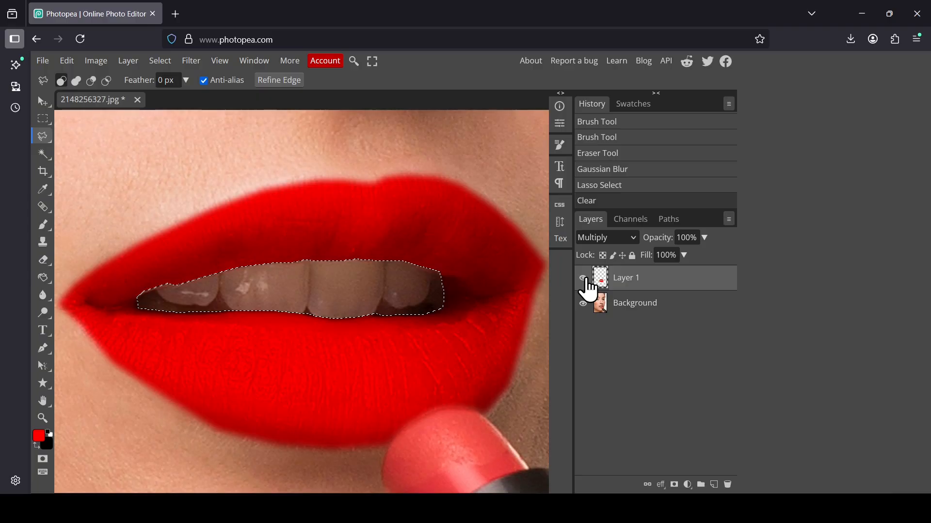
left_click(160, 61)
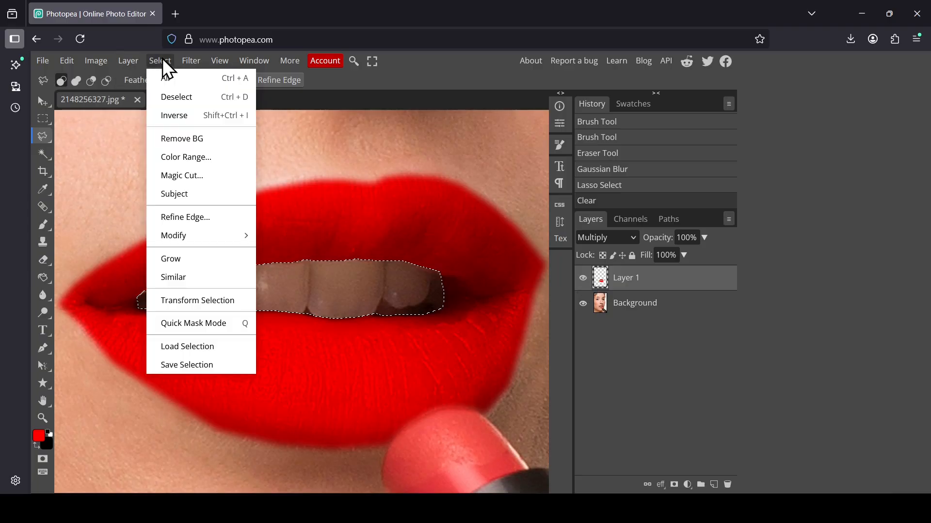
left_click(179, 100)
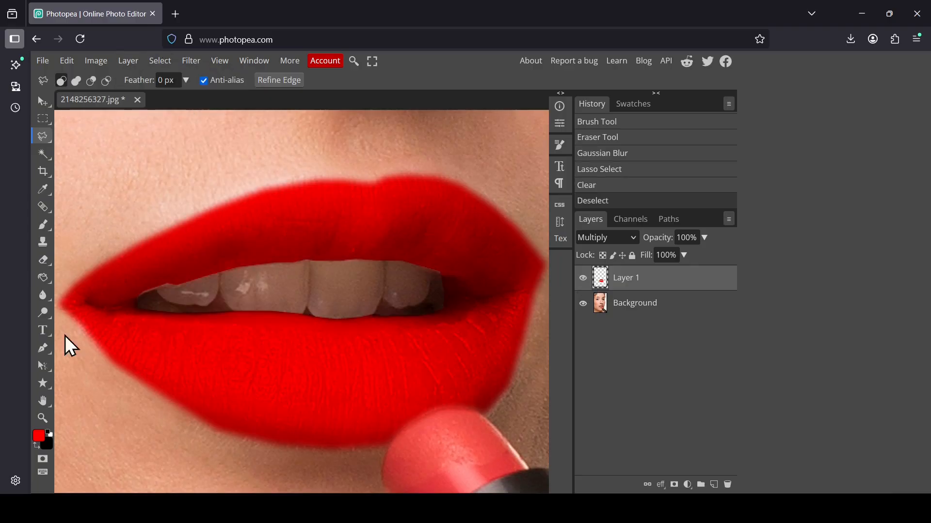
Examine the lips and teeth from further out, comparing the mouth area with Layer 1 hidden and shown.
left_click(42, 418)
right_click(356, 314)
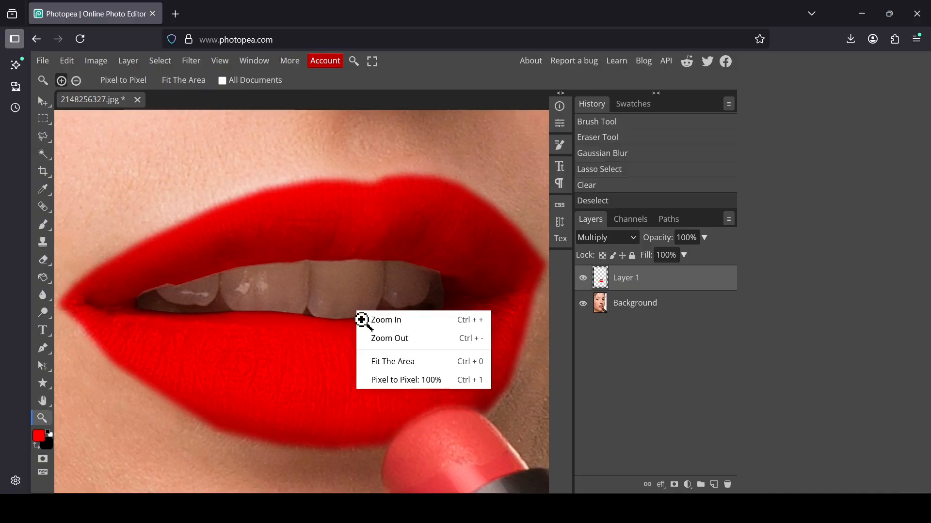
left_click(399, 348)
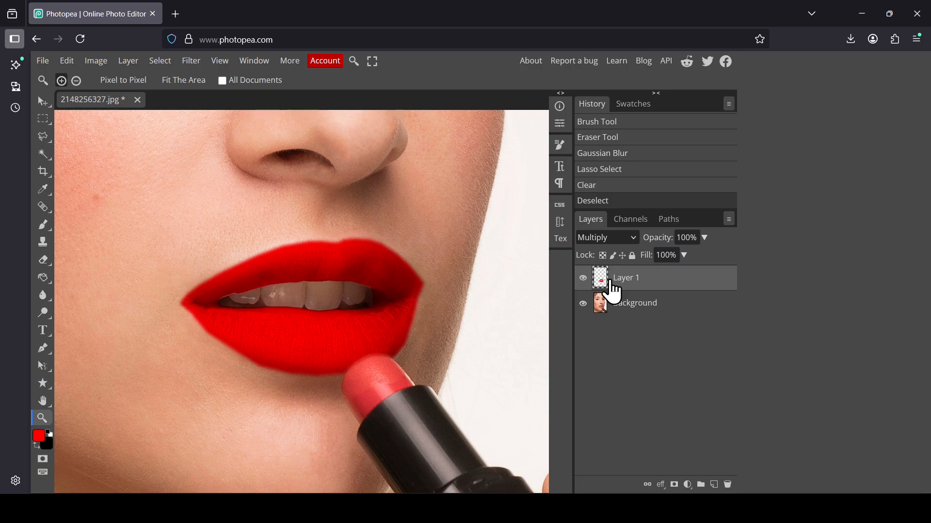
left_click(583, 279)
left_click(584, 279)
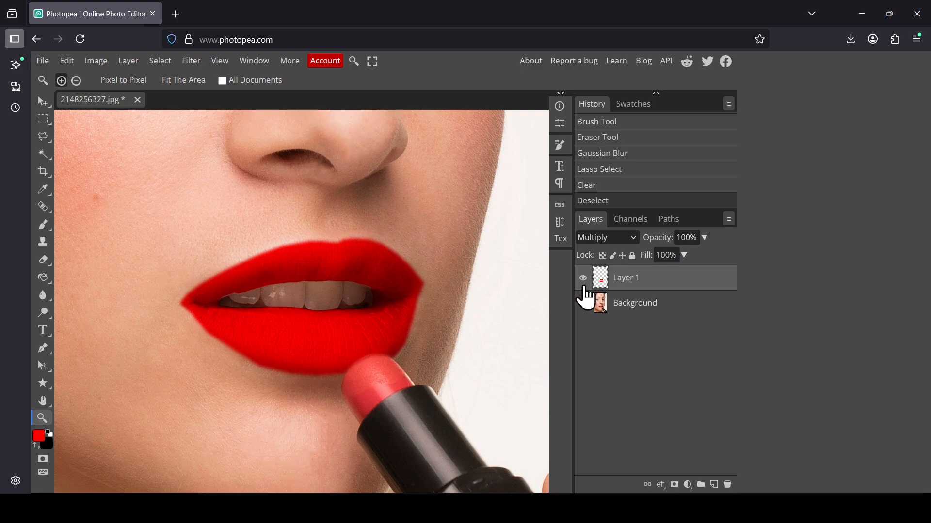
In Layer 1's blending options, split the Background highlight slider of Blend If Gray to 85 and 255, and apply it.
right_click(619, 286)
left_click(573, 170)
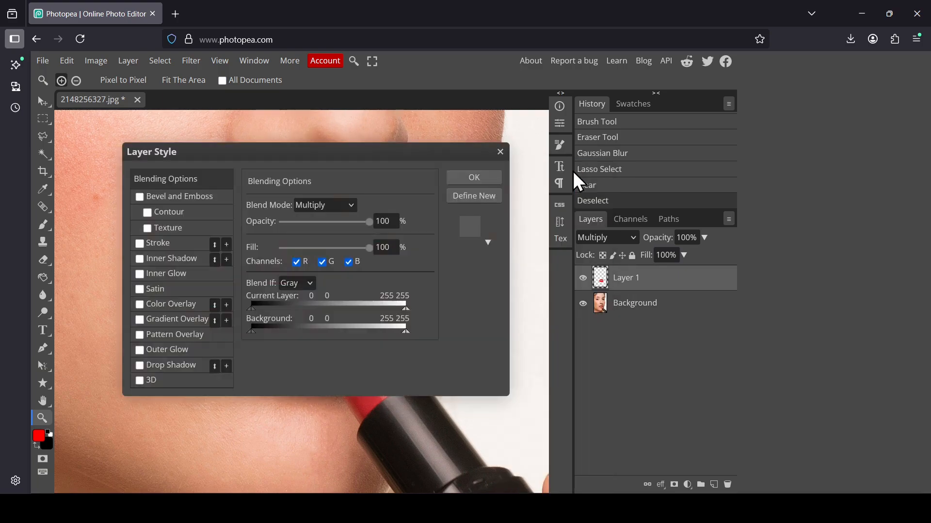
left_click_drag(389, 153, 715, 133)
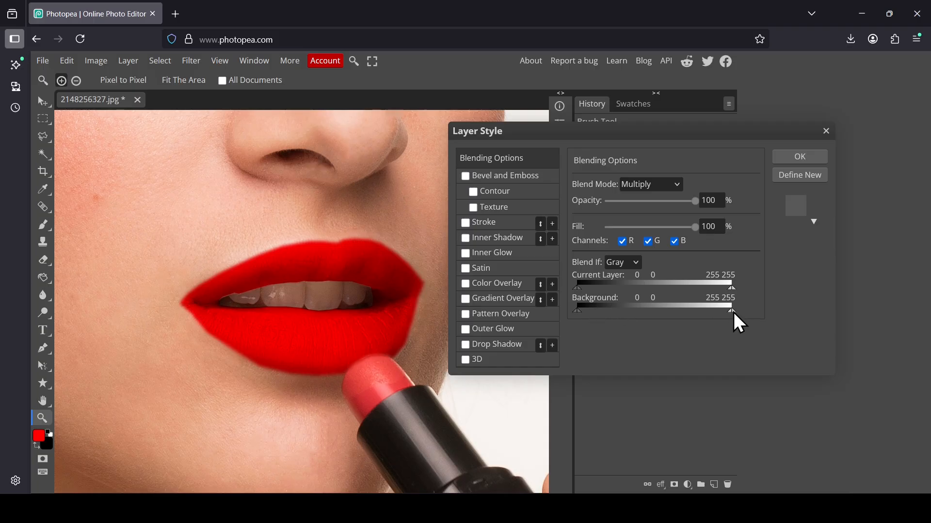
mouse_move(733, 312)
left_mouse_down()
mouse_move(649, 321)
mouse_move(728, 319)
left_mouse_up()
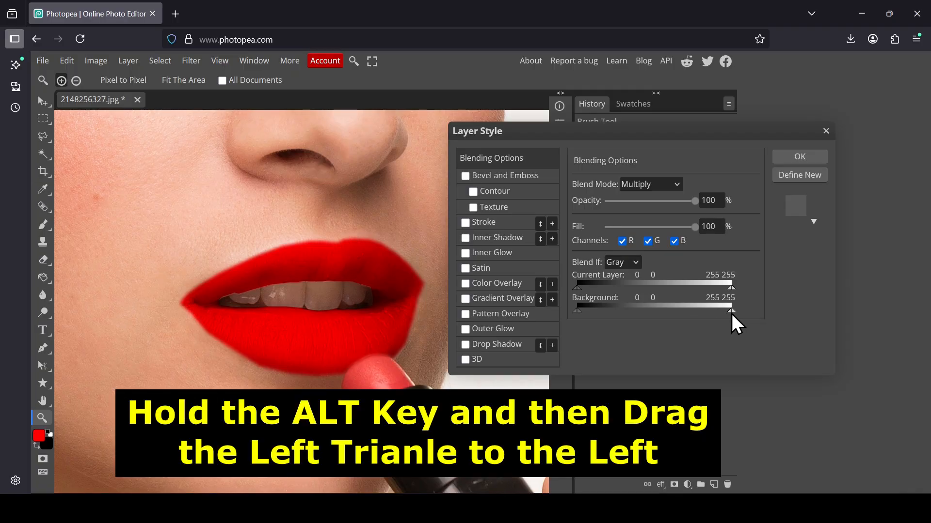
left_click_drag(731, 312, 629, 310)
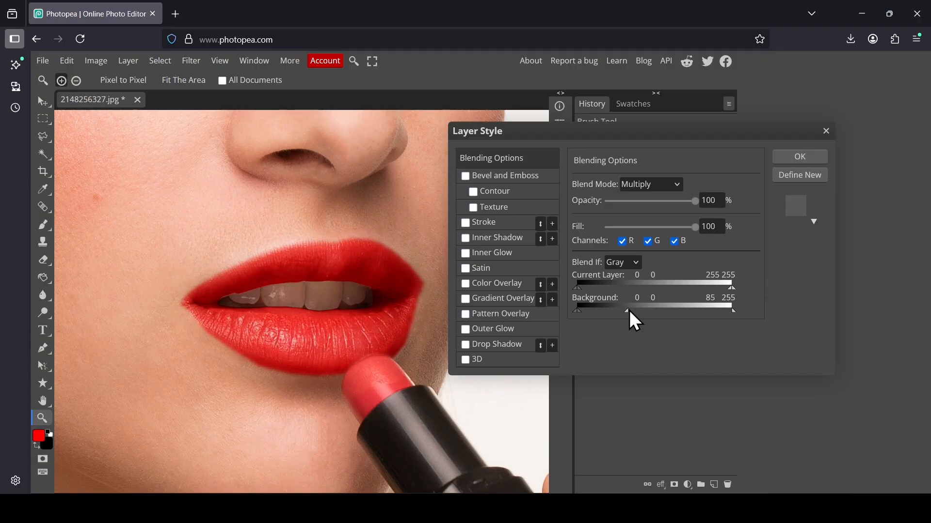
left_click(818, 161)
Compare the whole portrait with and without the blended lipstick by toggling Layer 1's visibility.
key("ctrl+0")
left_click(584, 279)
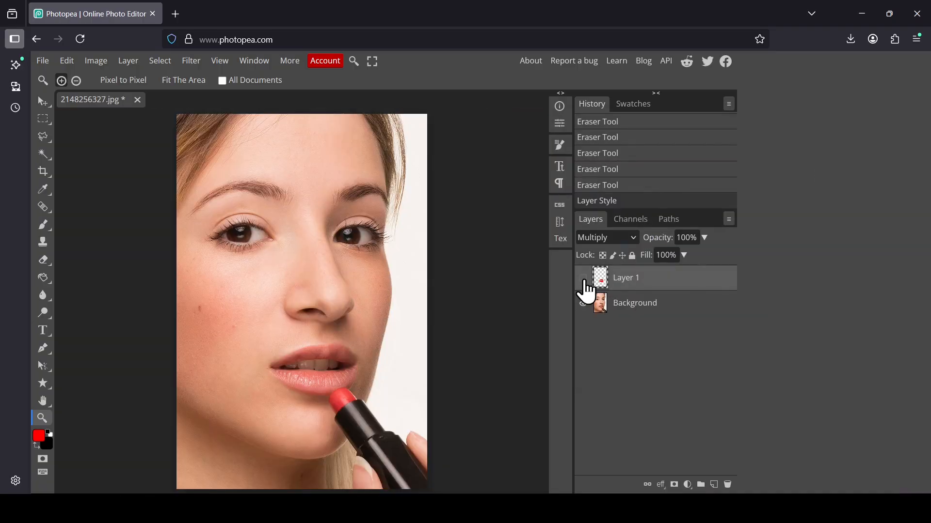
left_click(584, 279)
left_click(584, 279)
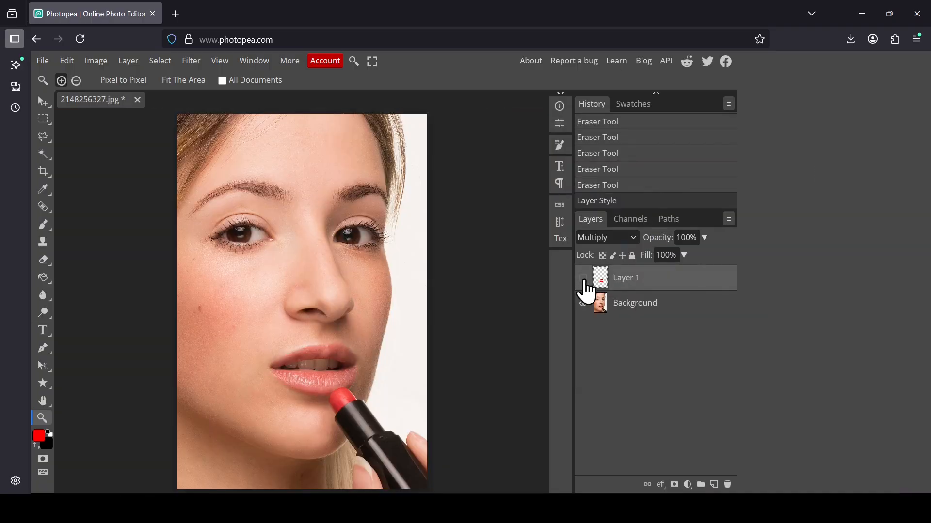